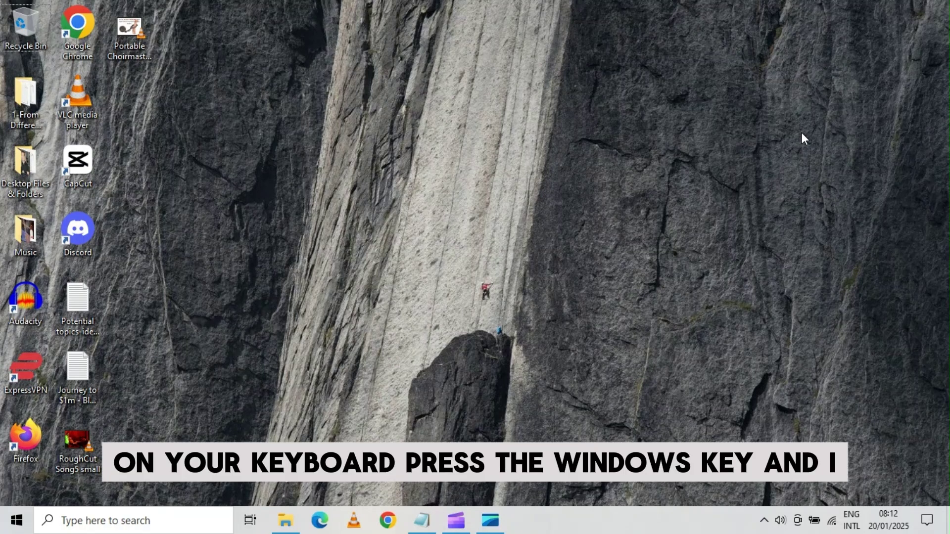
Step: Switch Google Chrome (High impact) off in the Apps > Startup list
key("super+i")
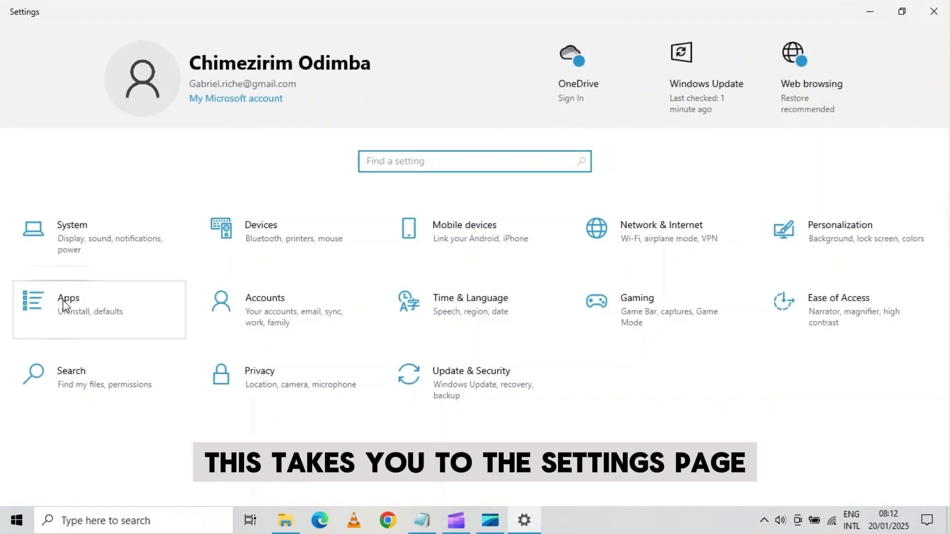
left_click(63, 303)
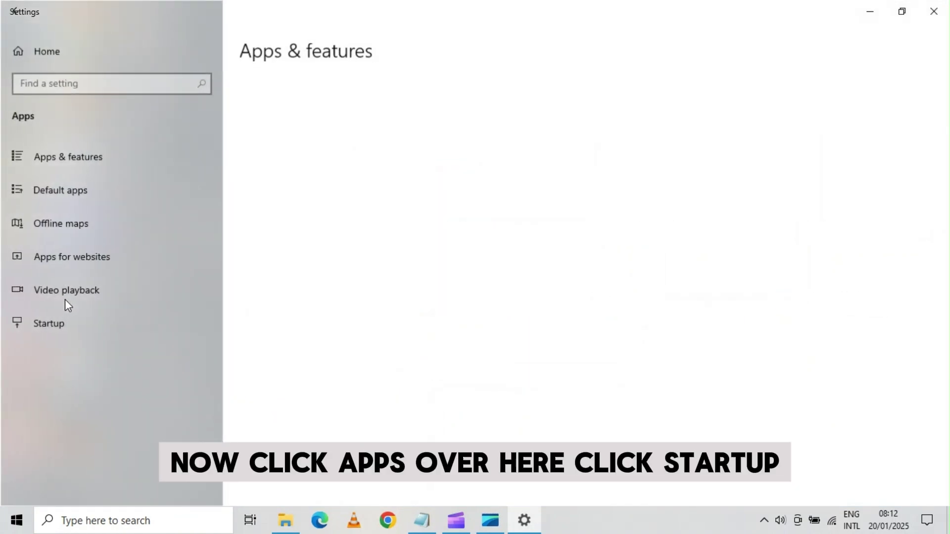
left_click(51, 325)
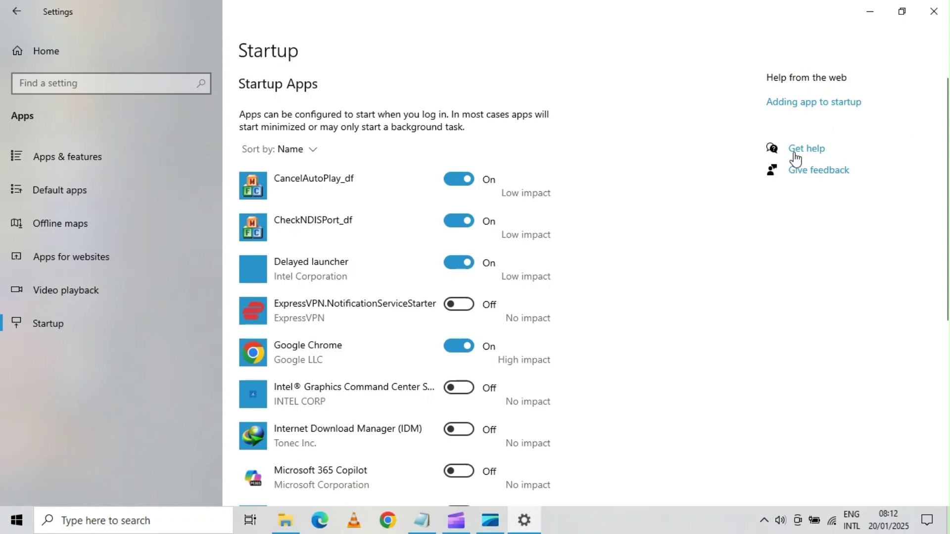
scroll(538, 222, "down", 3)
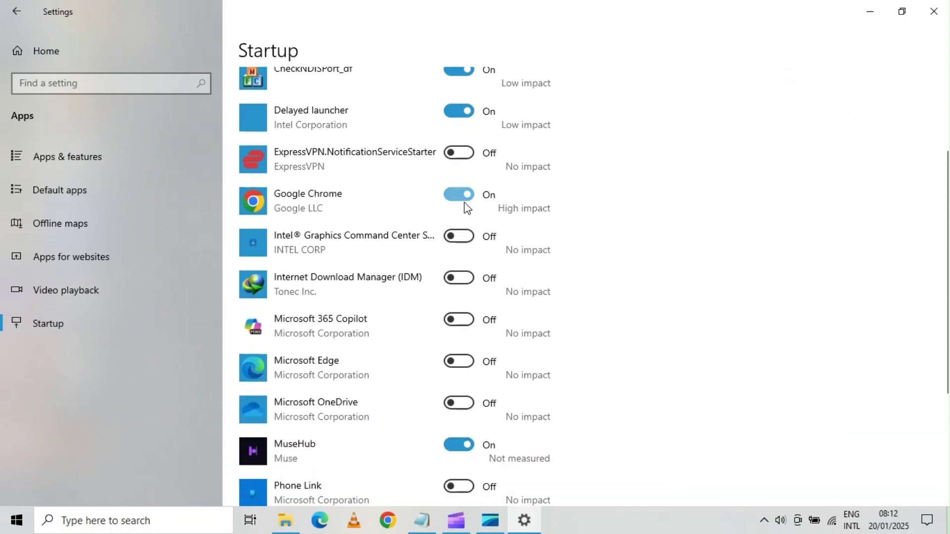
left_click(463, 203)
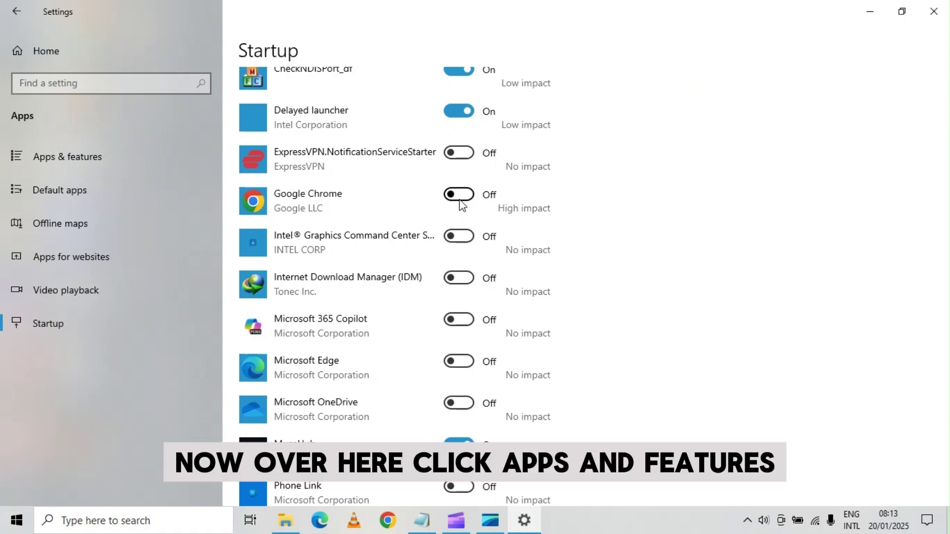
Step: Scroll Apps & features to Netflix and reveal its Uninstall button
scroll(462, 201, "up", 2)
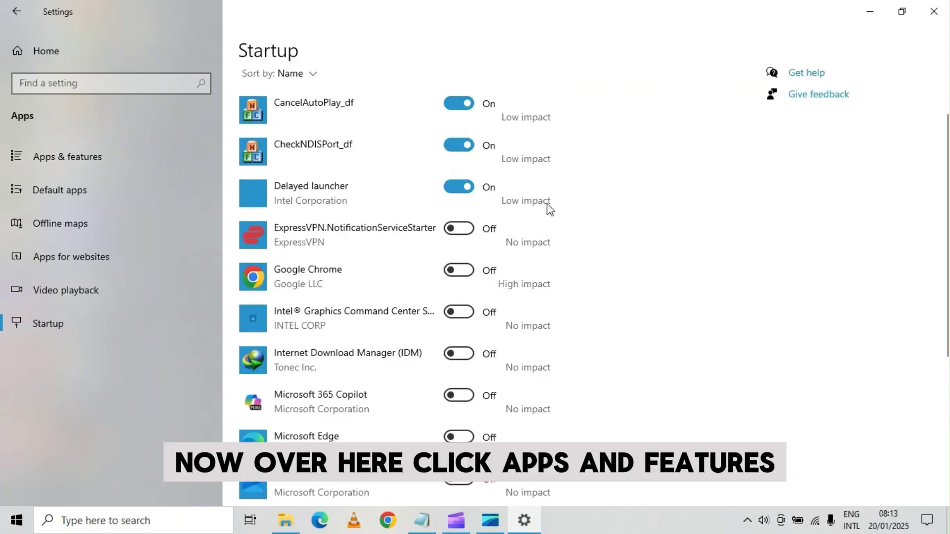
left_click(68, 159)
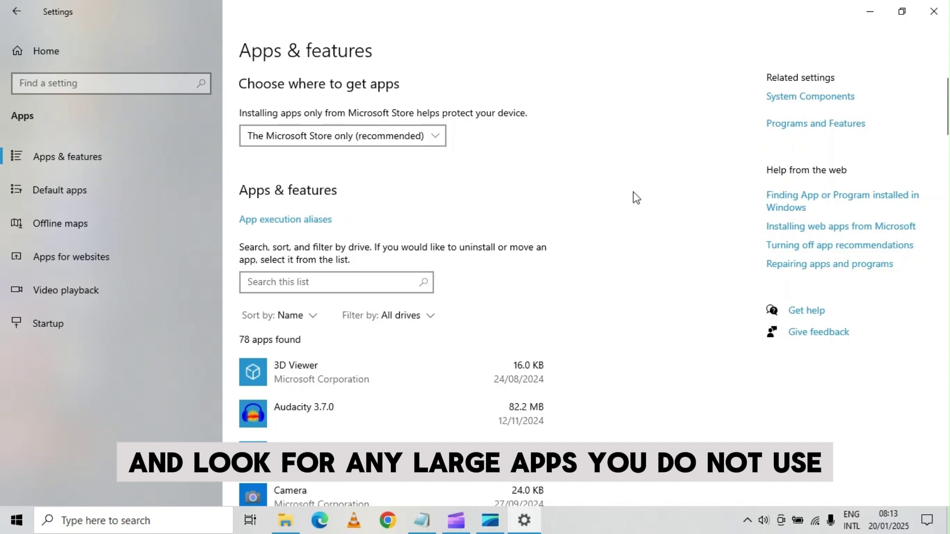
scroll(636, 197, "down", 6)
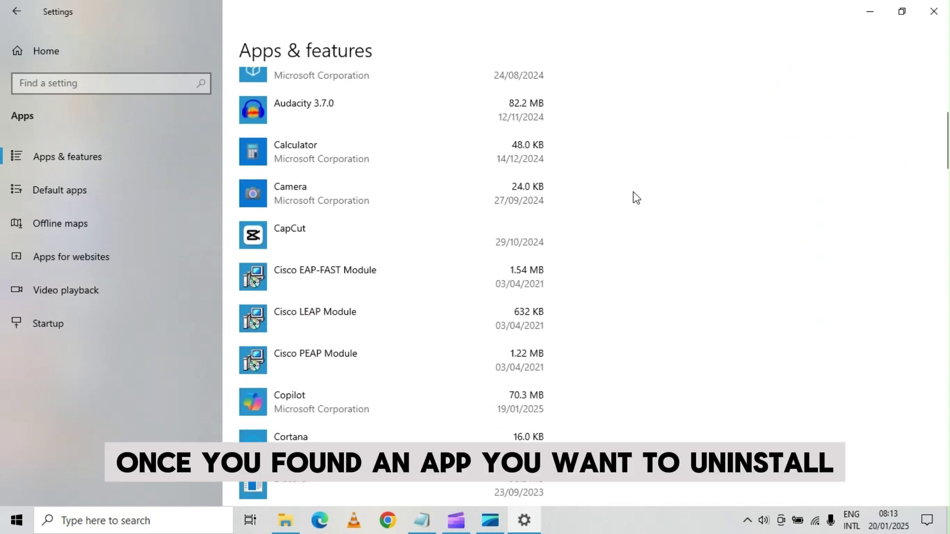
scroll(636, 198, "down", 20)
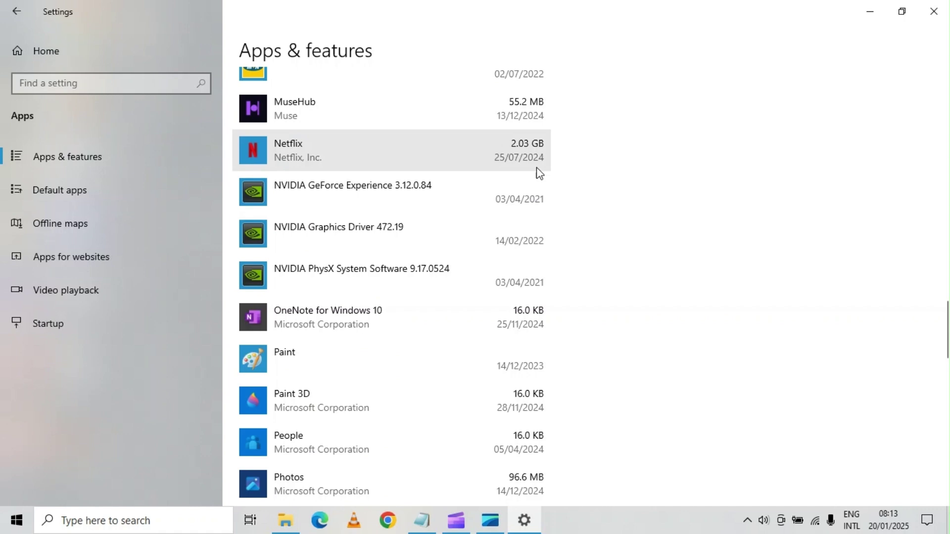
left_click(510, 162)
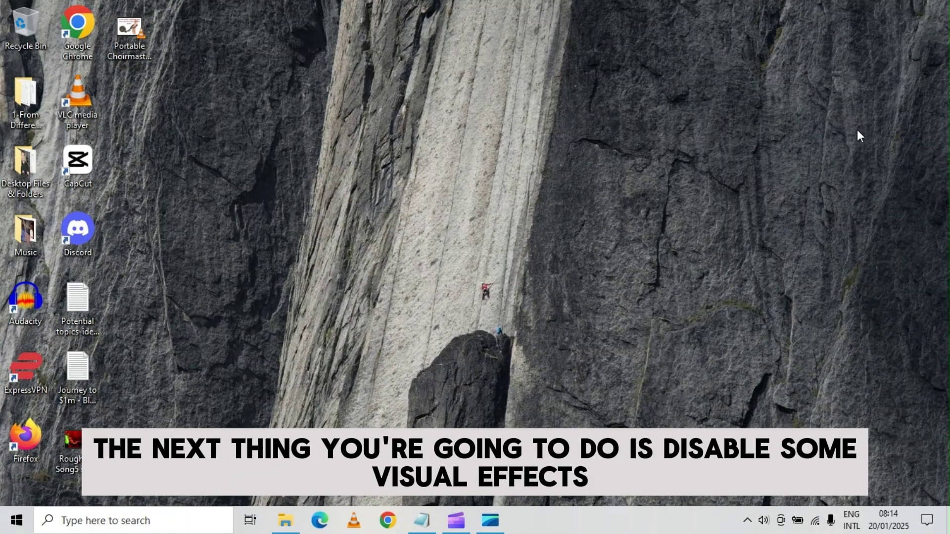
Step: Run sysdm.cpl from the Start menu search to bring up System Properties
key("super")
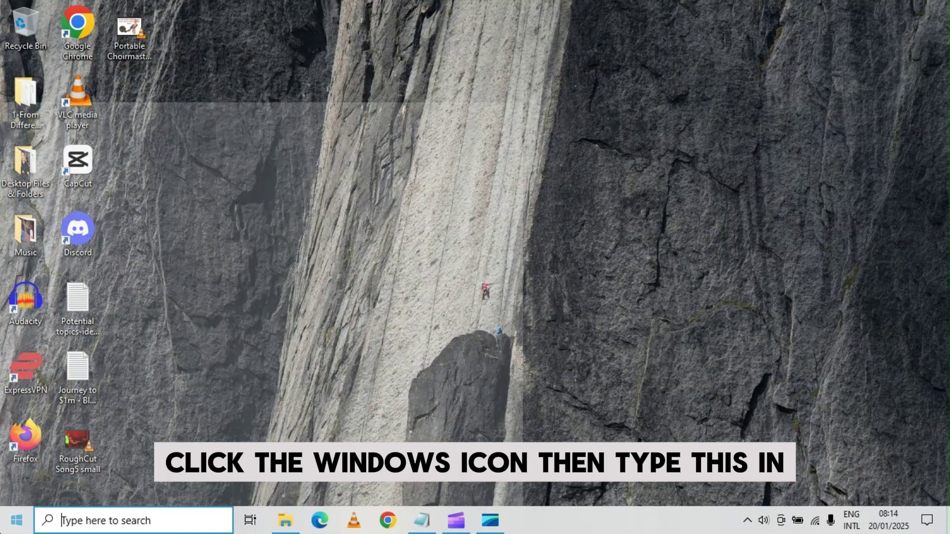
type("sys")
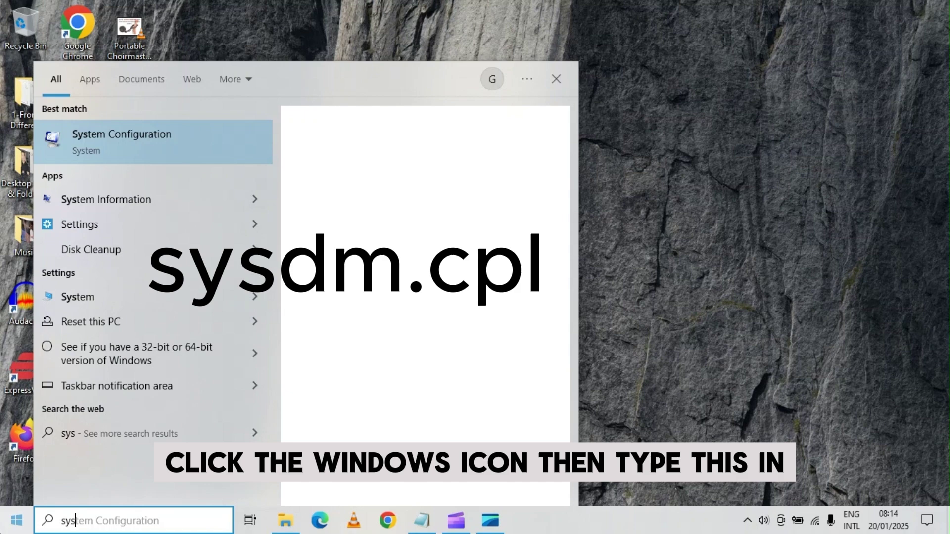
type("dm.cpl")
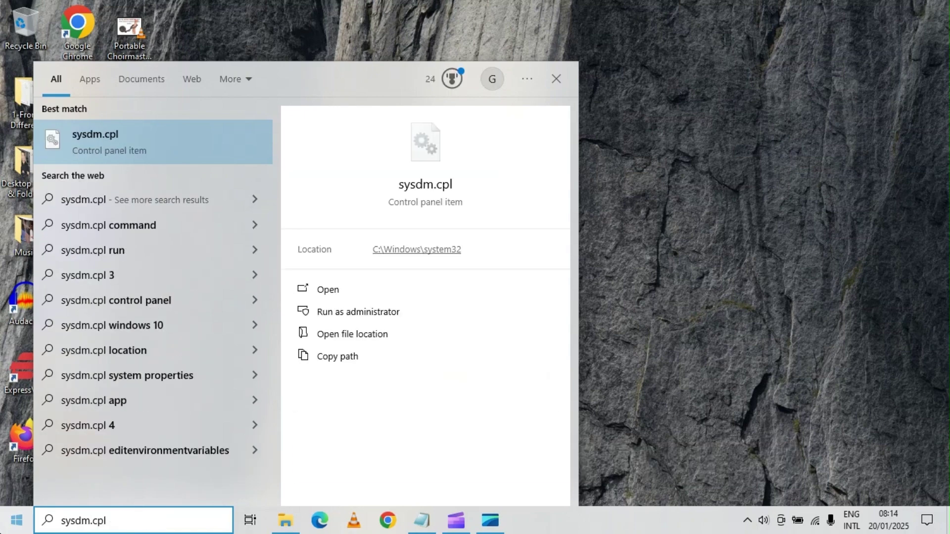
key("Return")
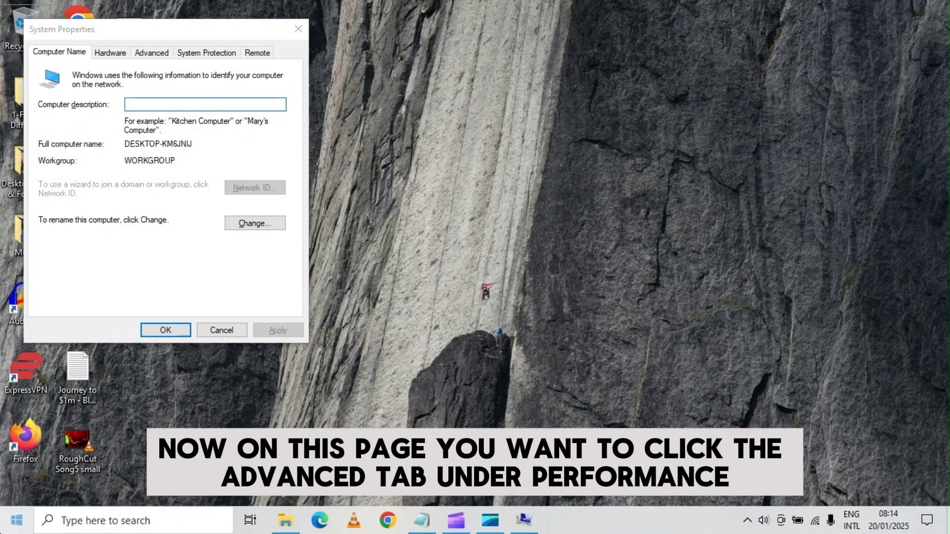
Step: Set visual effects to Adjust for best performance, keeping smooth screen fonts and thumbnails, and apply
left_click(152, 53)
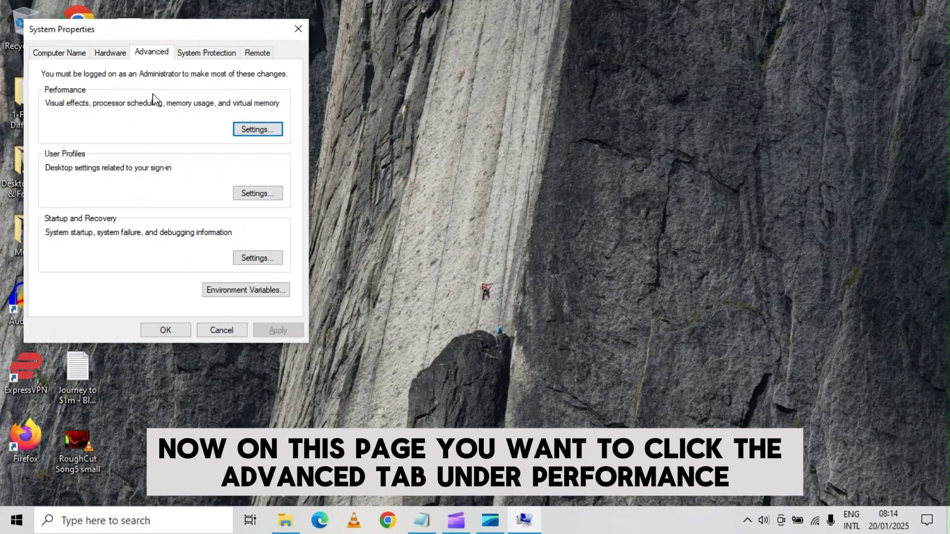
left_click(248, 131)
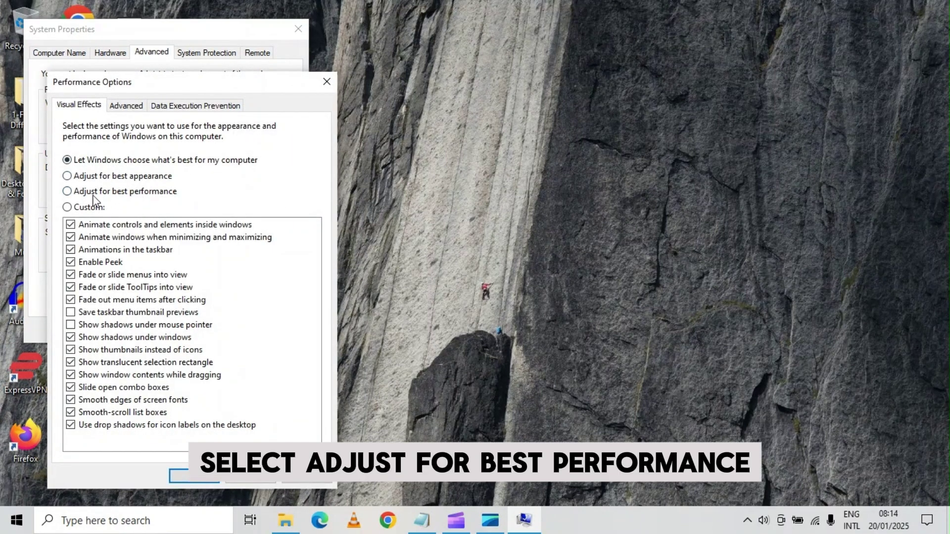
left_click(67, 192)
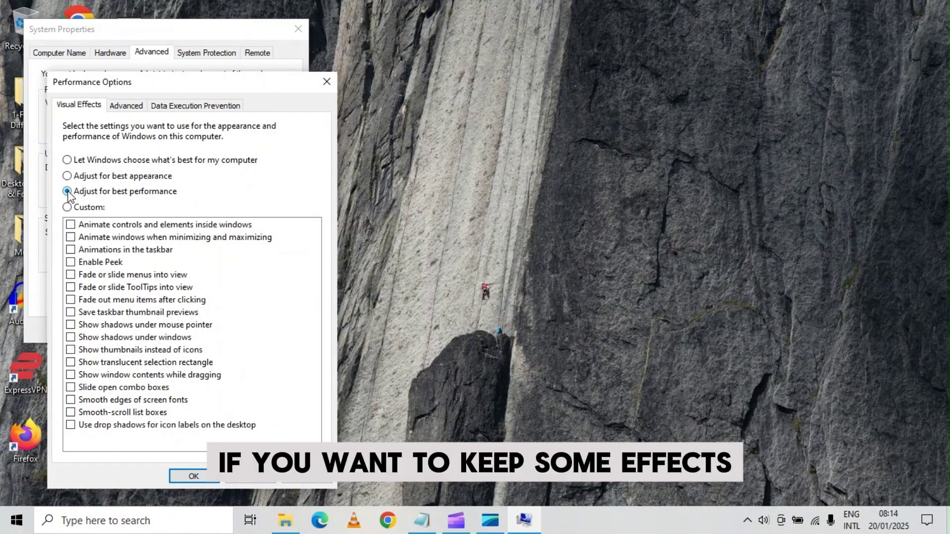
left_click(71, 400)
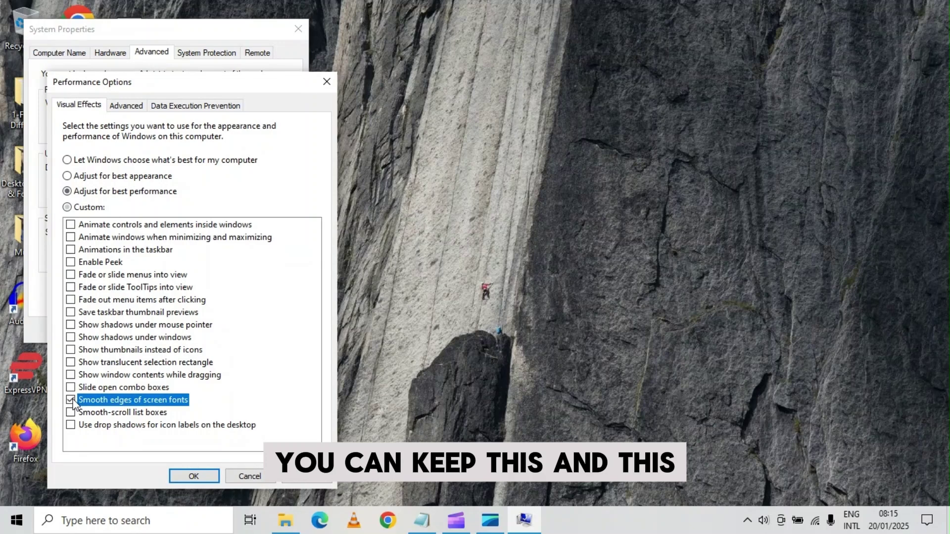
left_click(71, 350)
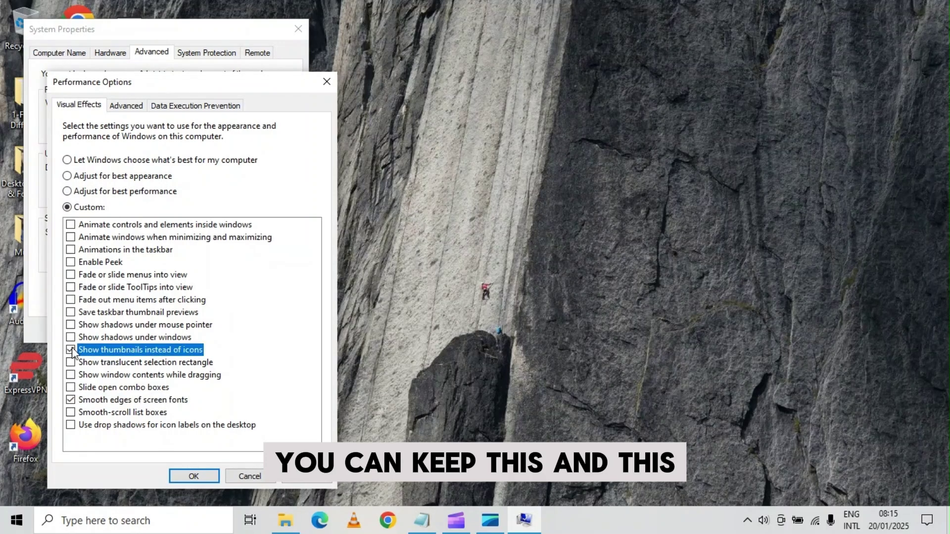
left_click(310, 476)
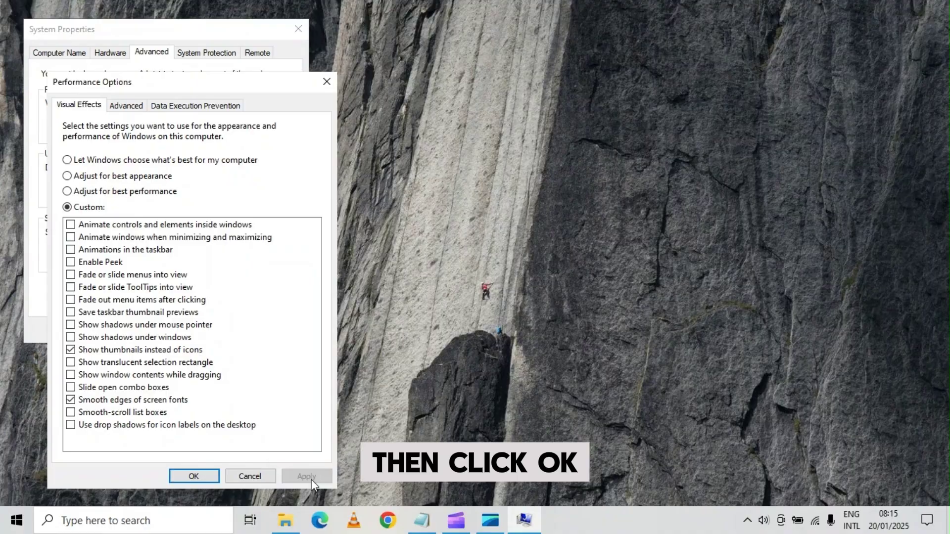
left_click(194, 476)
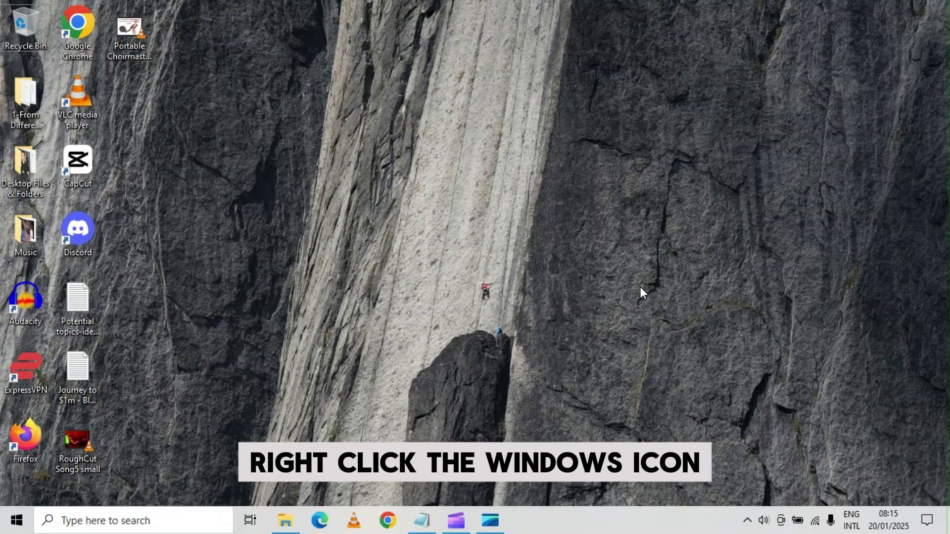
Step: Run 'prefetch' from the Win+X Run dialog to open the Prefetch folder
right_click(16, 520)
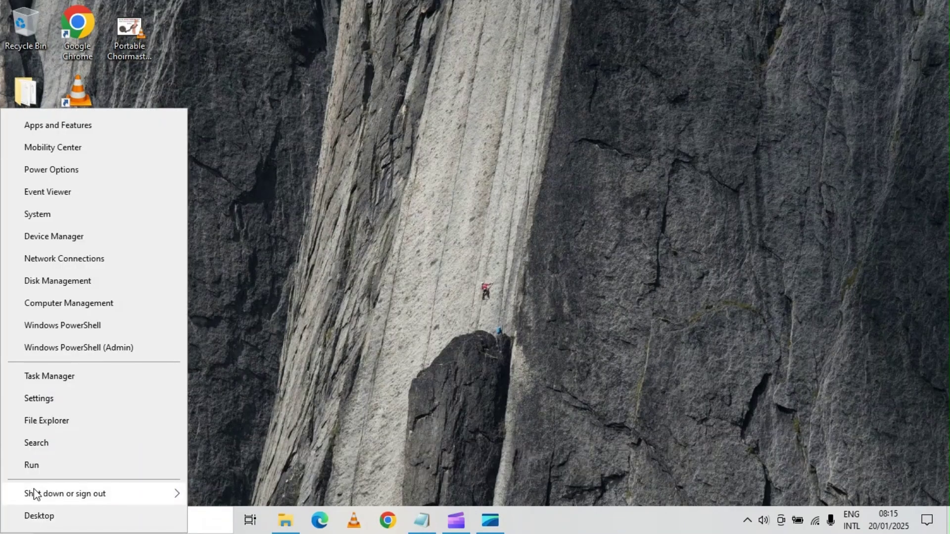
left_click(48, 467)
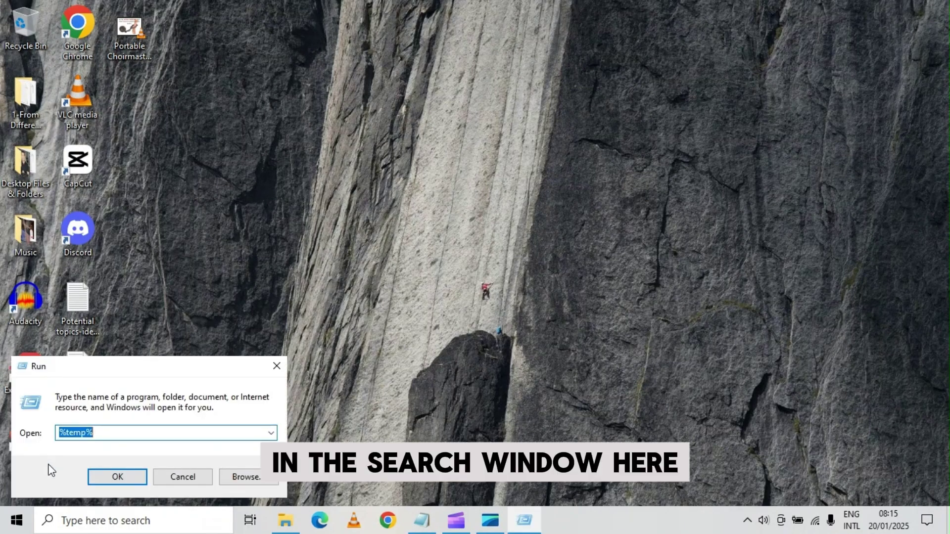
type("prefetch")
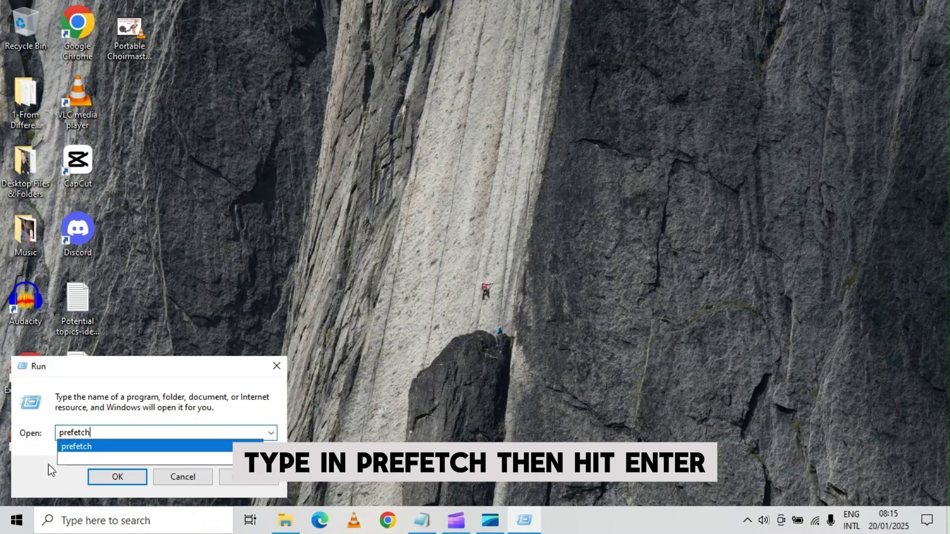
key("Return")
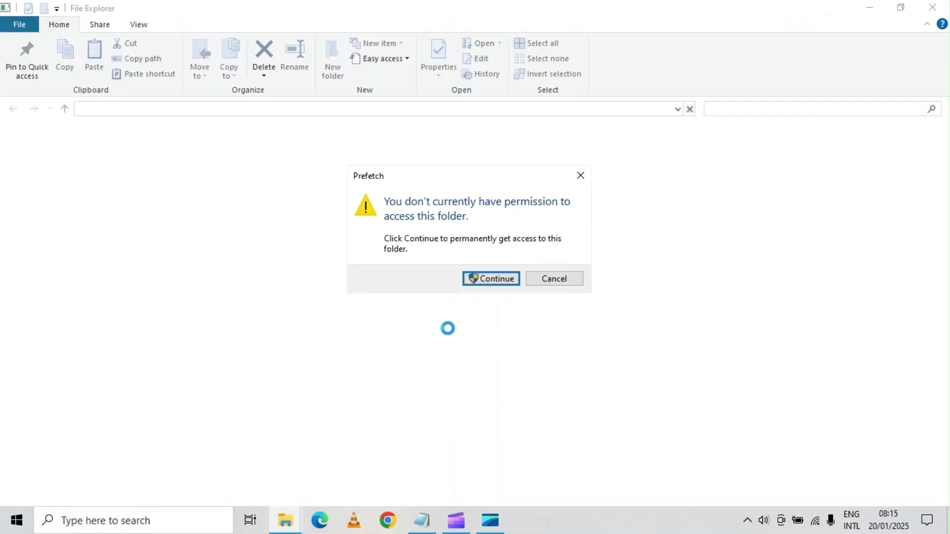
Step: Grant folder access and permanently delete all 277 Prefetch files, skipping any in use
left_click(486, 278)
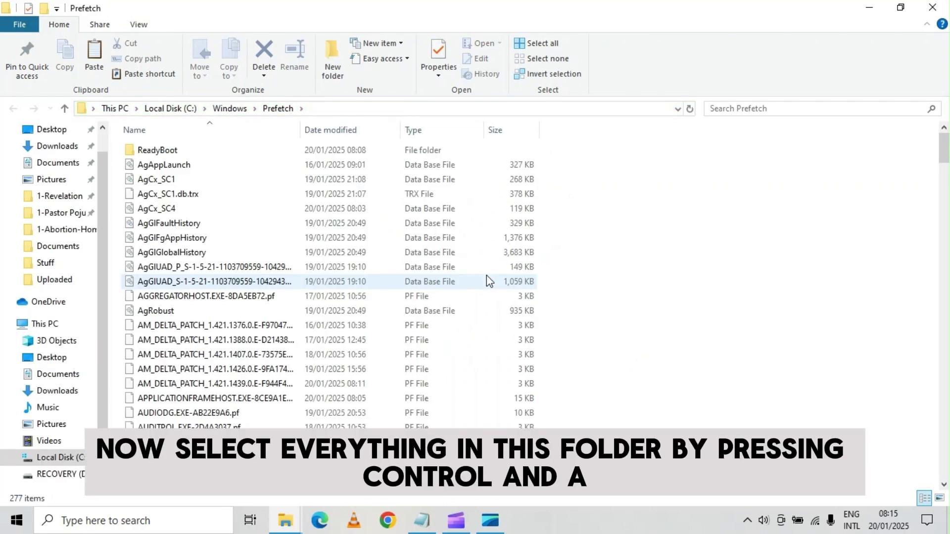
key("ctrl+a")
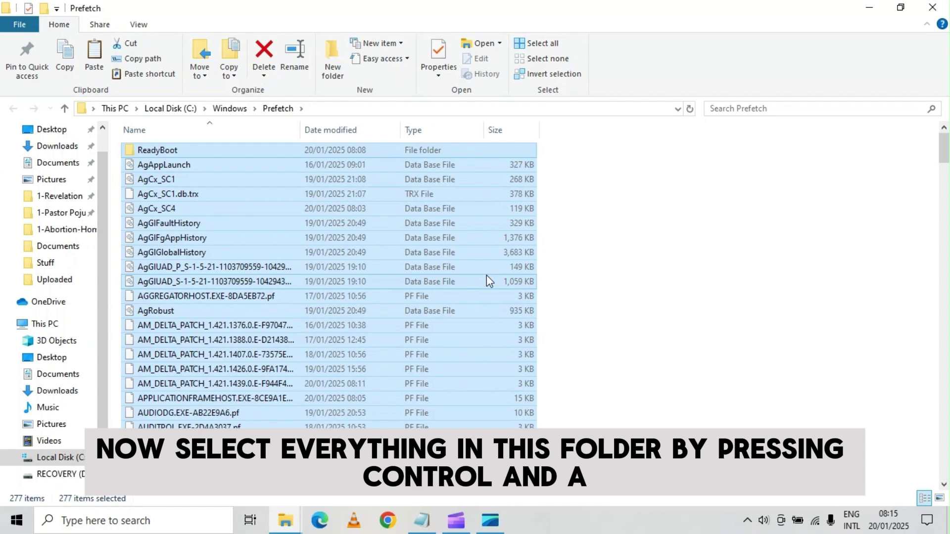
key("shift+Delete")
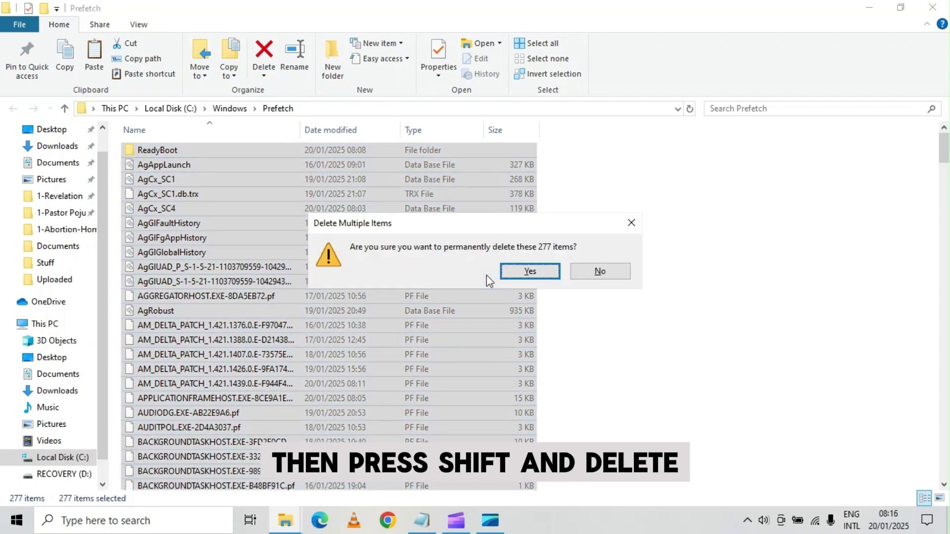
key("Return")
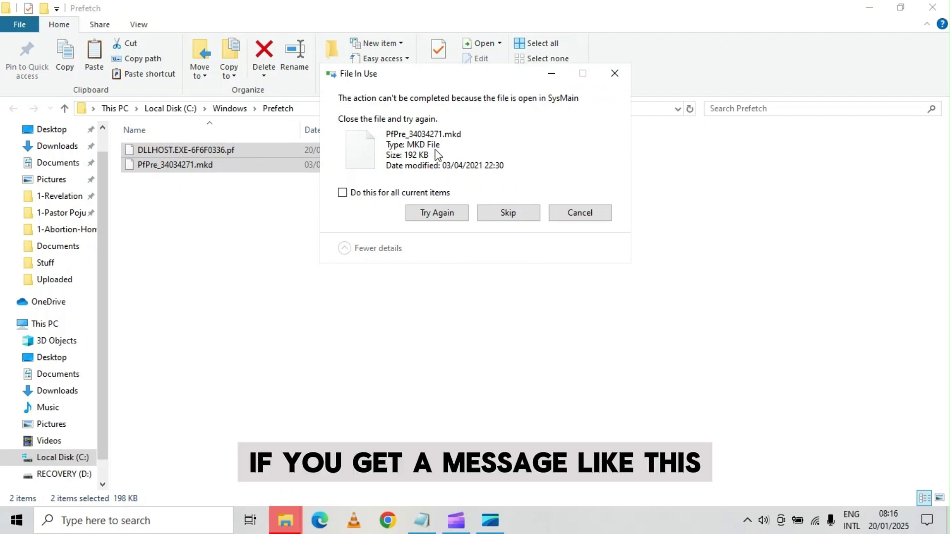
left_click(352, 197)
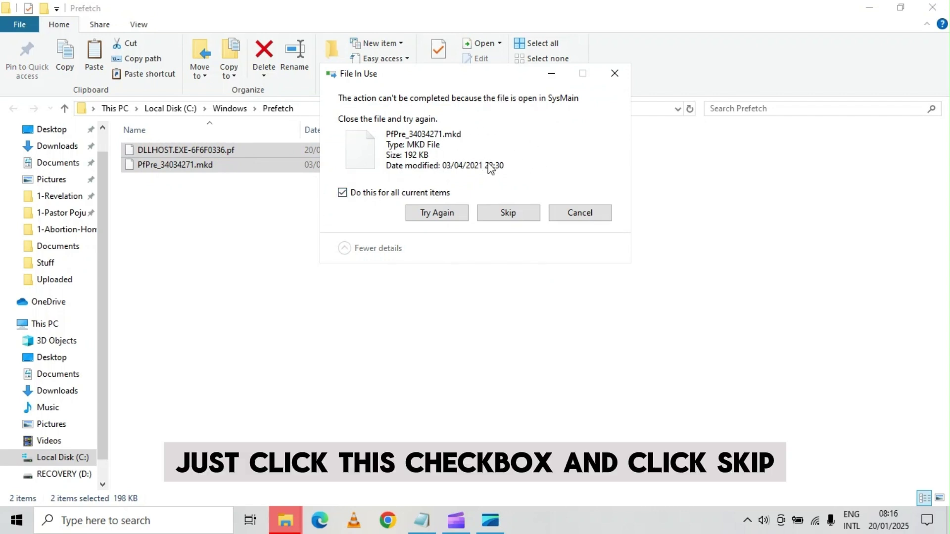
left_click(525, 217)
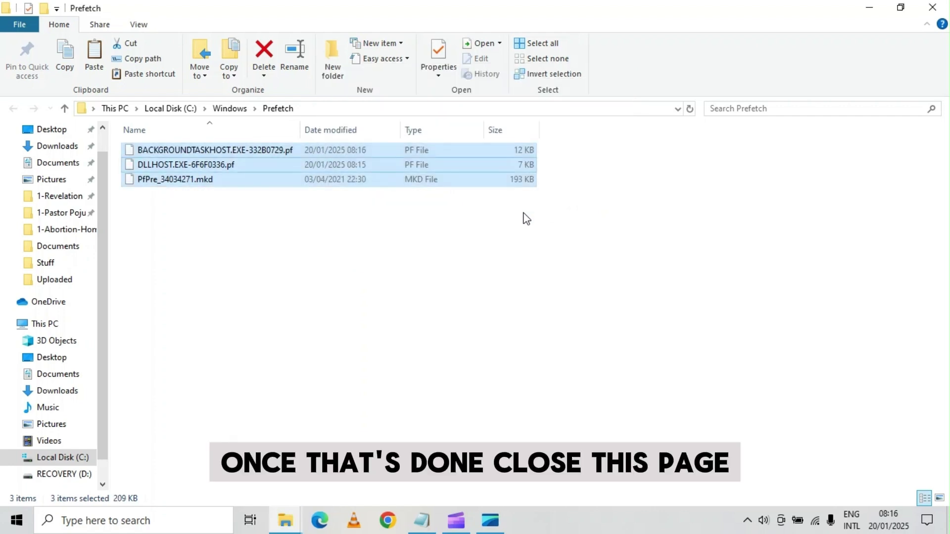
left_click(933, 7)
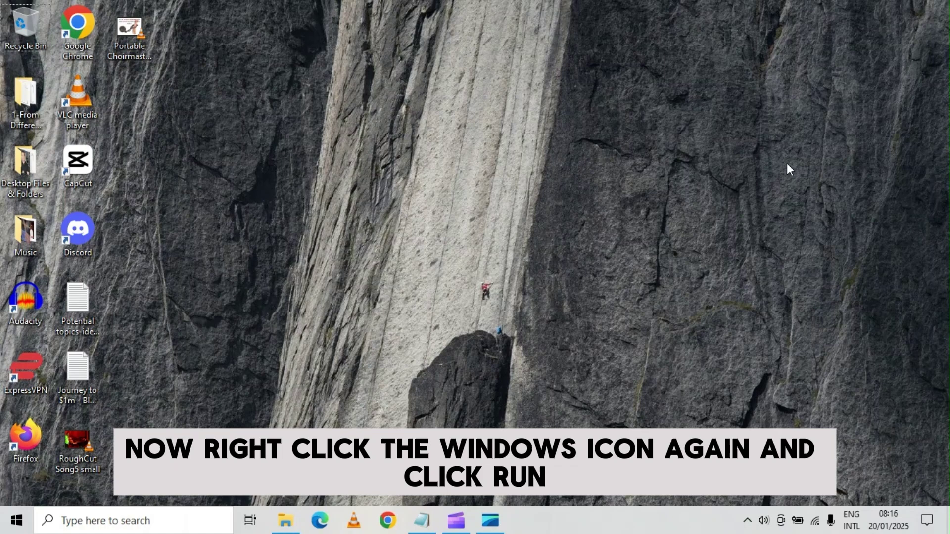
Step: Open the Windows Temp folder by running 'temp' from the Run dialog
right_click(4, 531)
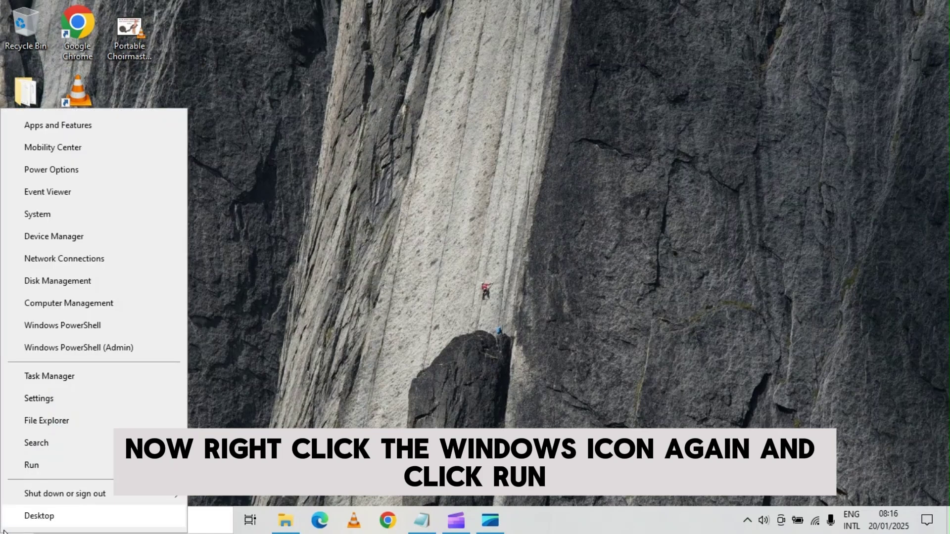
left_click(34, 466)
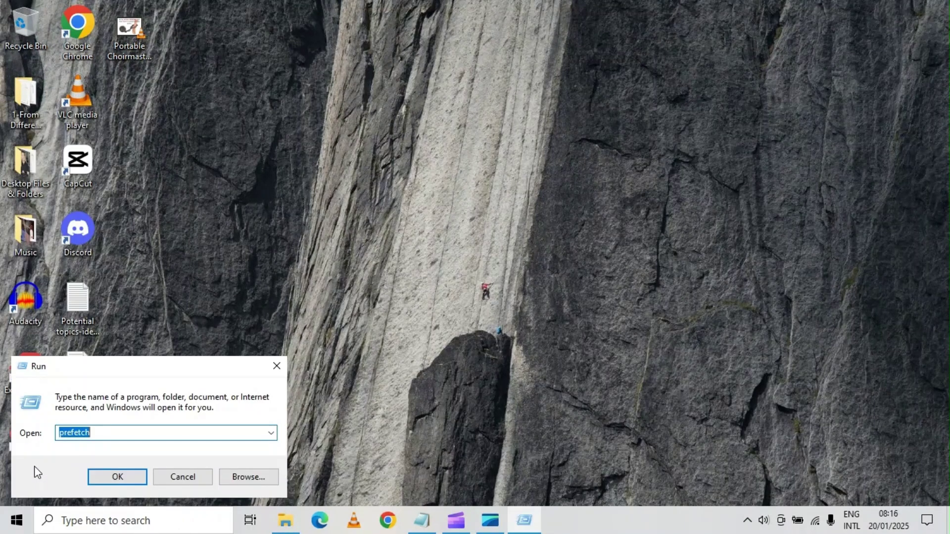
type("temp")
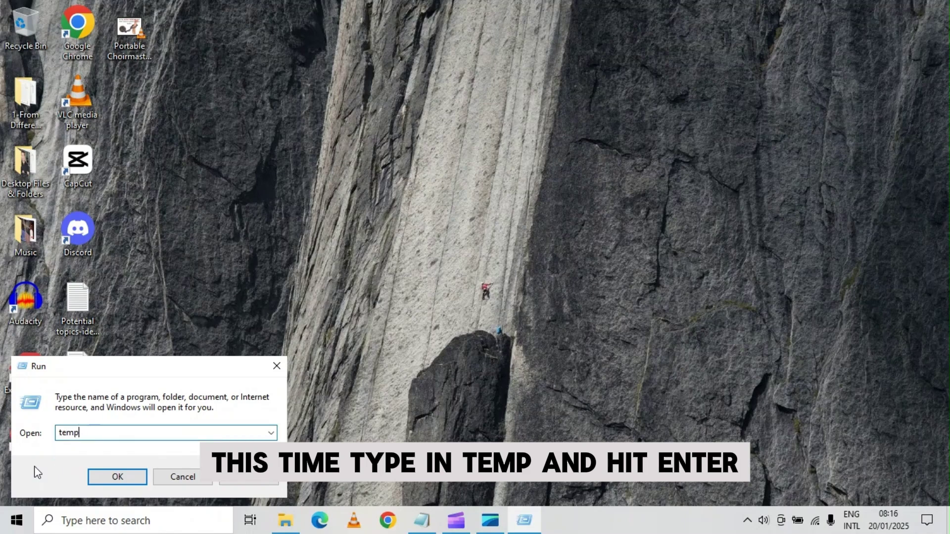
key("Return")
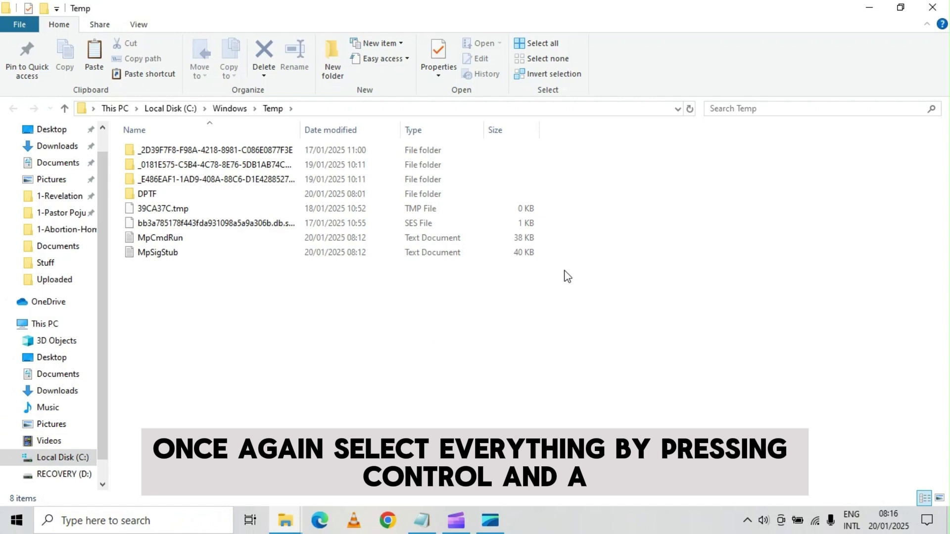
Step: Permanently delete all 8 Temp items, skipping the in-use DPTF folder
key("ctrl+a")
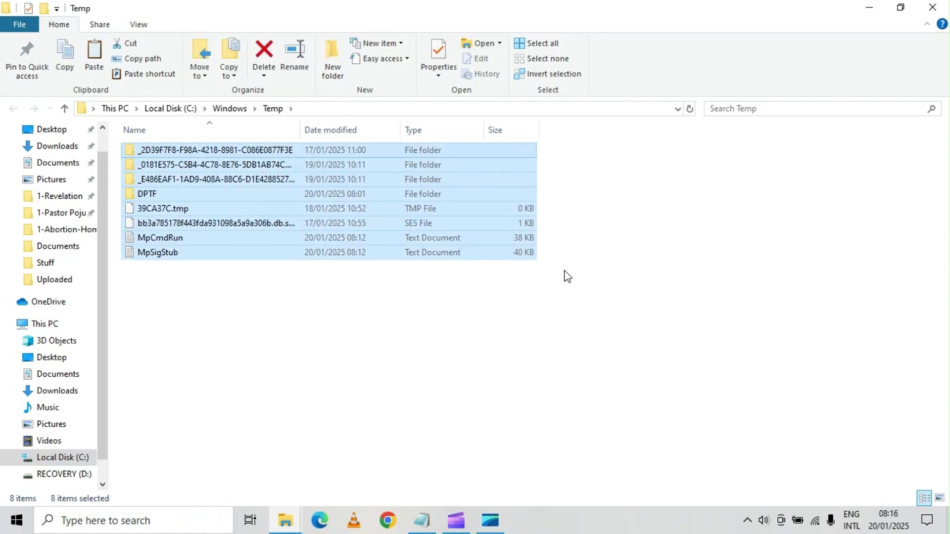
key("shift+Delete")
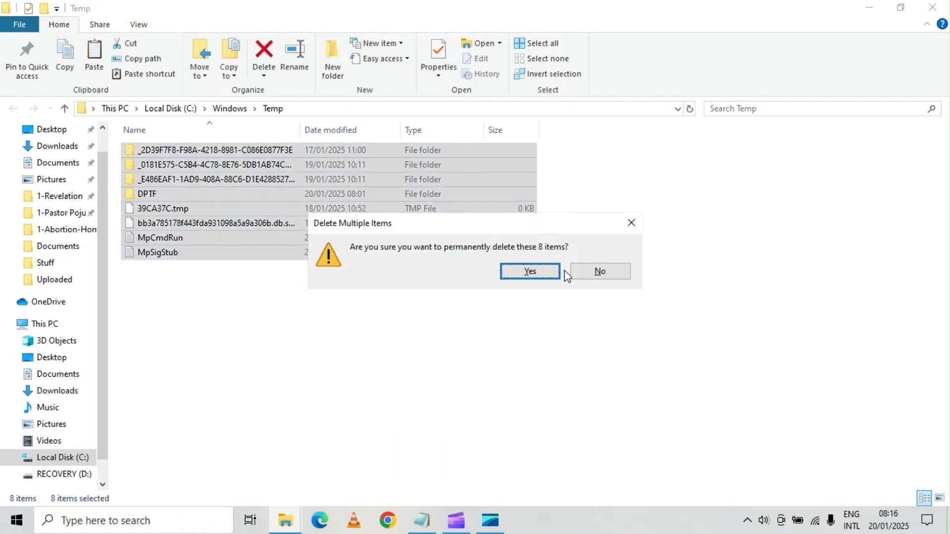
key("Return")
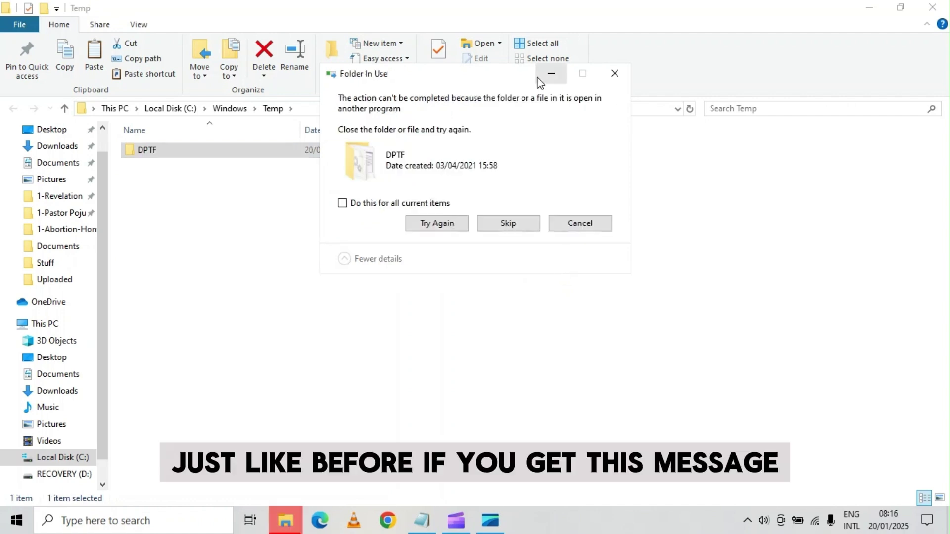
left_click(350, 205)
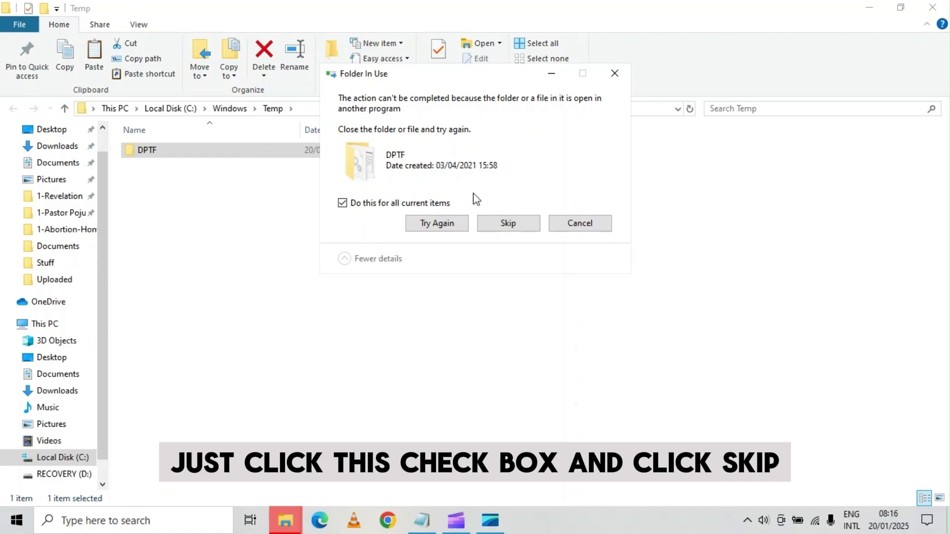
left_click(493, 223)
key("super+d")
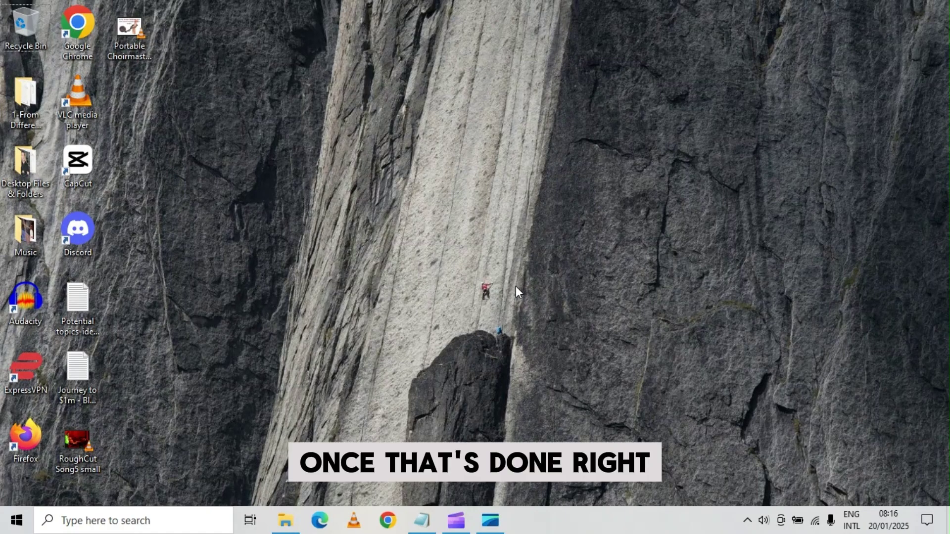
Step: Open the user's %temp% folder from the Run dialog
right_click(16, 521)
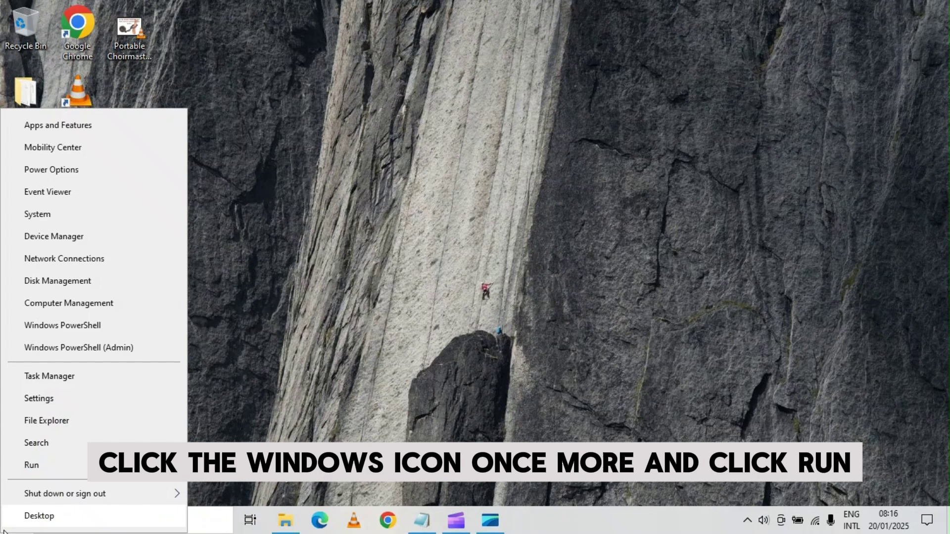
left_click(35, 466)
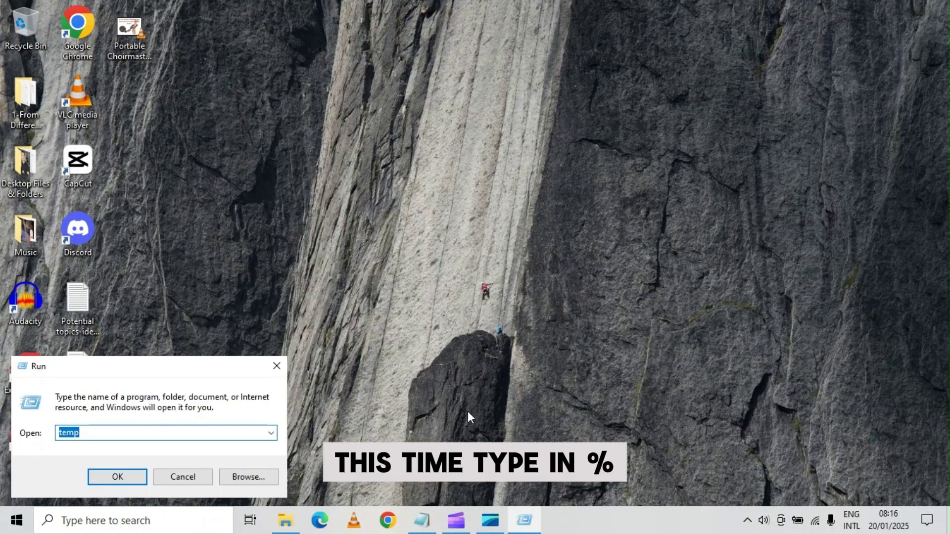
type("%")
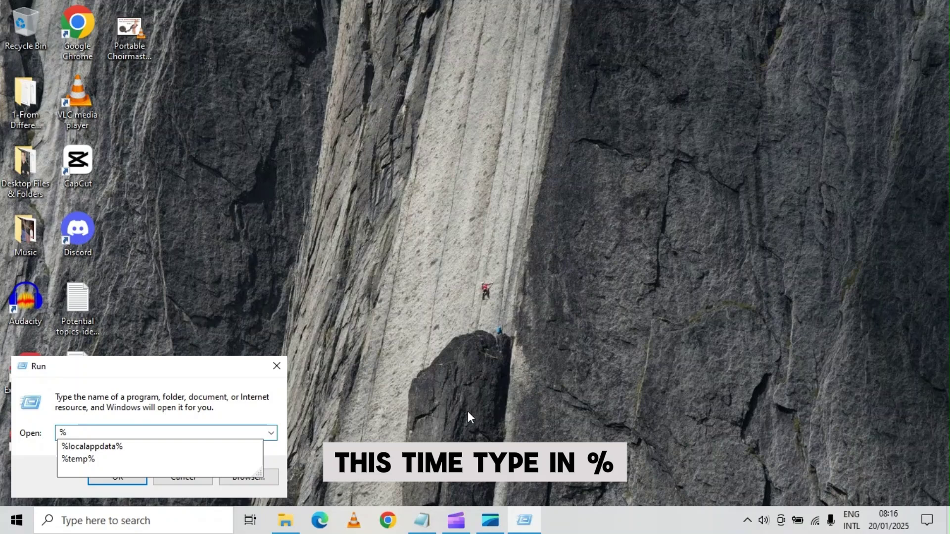
type("tem")
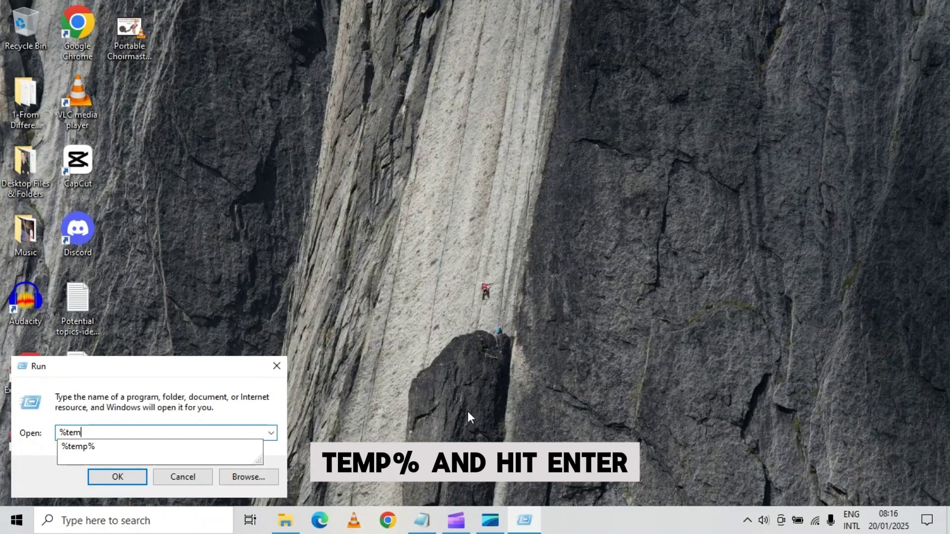
key("Down")
key("Return")
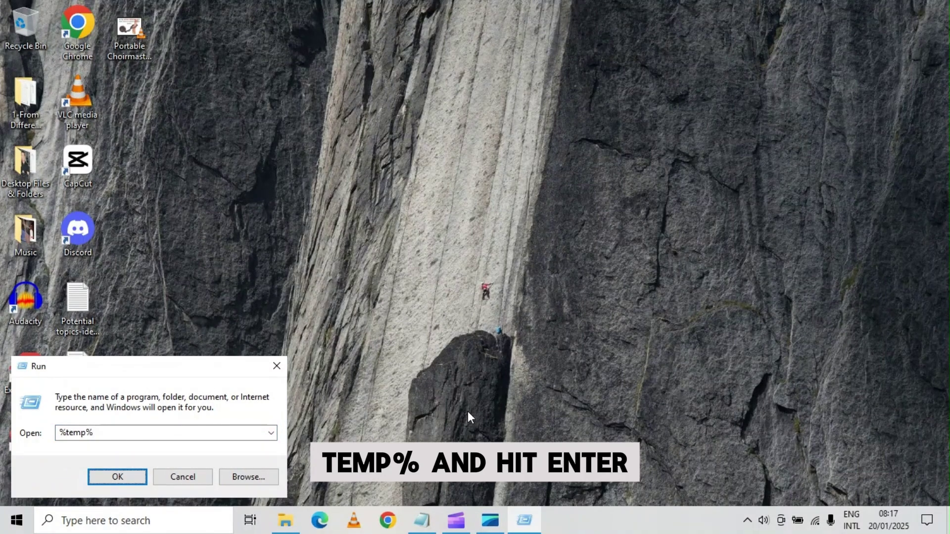
key("Return")
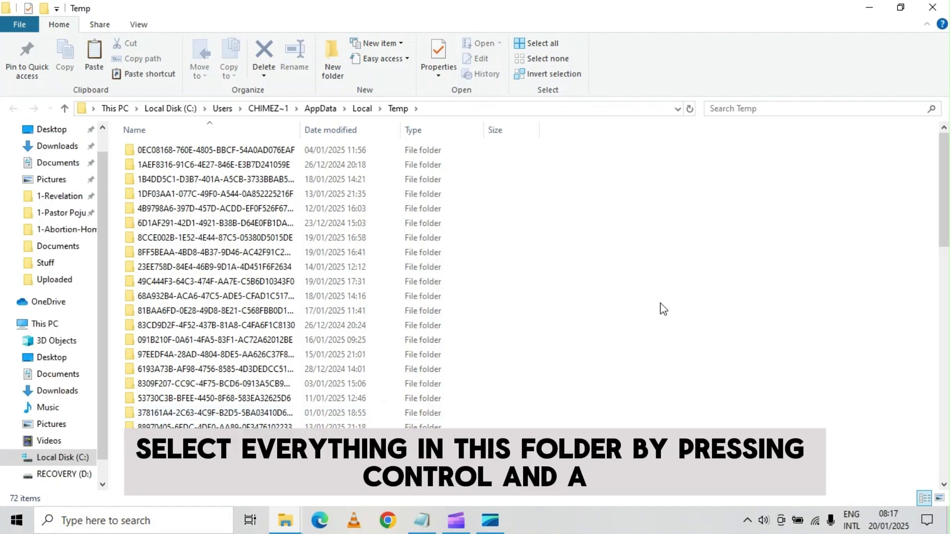
Step: Permanently delete all 72 items, skipping files still in use
key("ctrl+a")
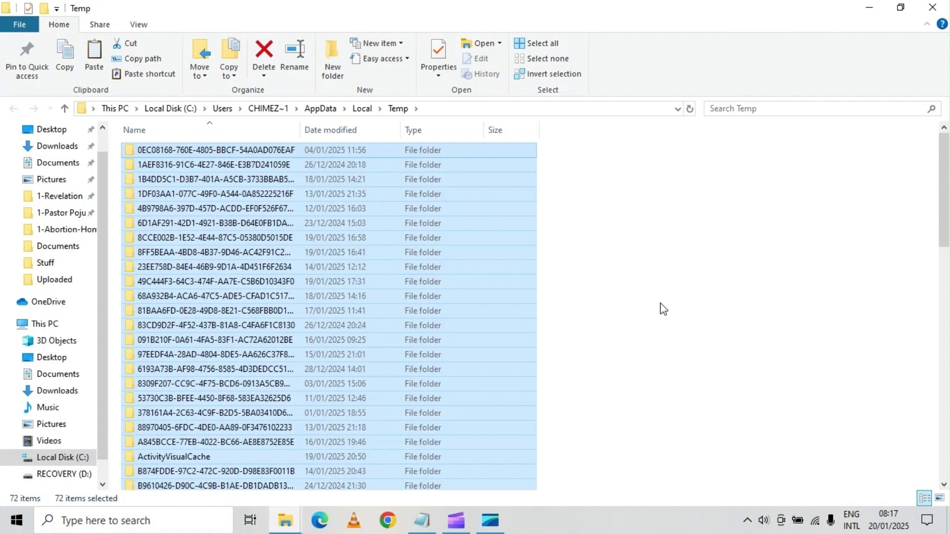
key("shift+Delete")
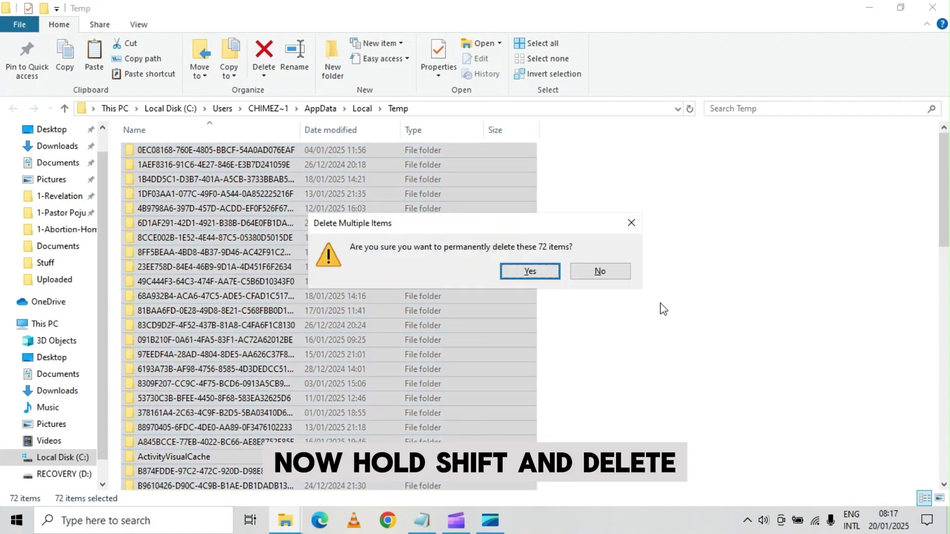
key("Return")
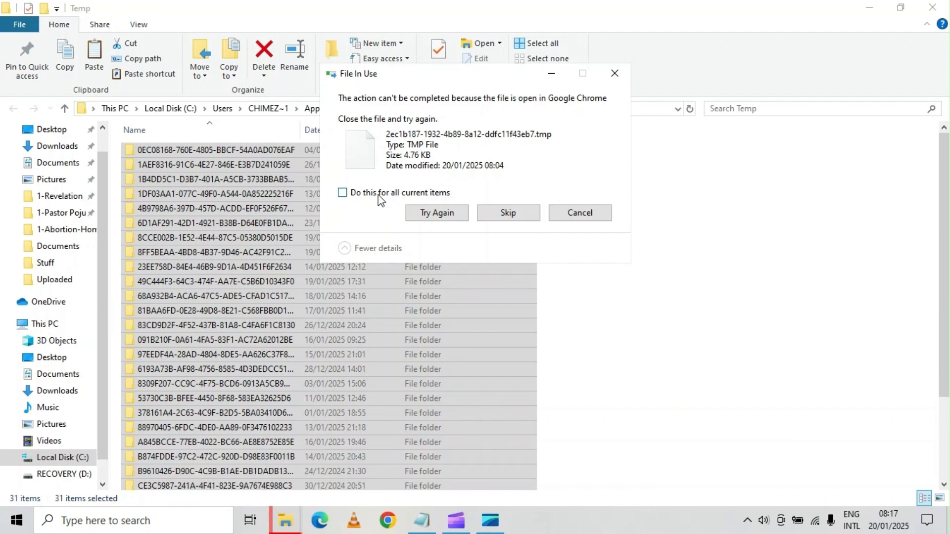
left_click(354, 198)
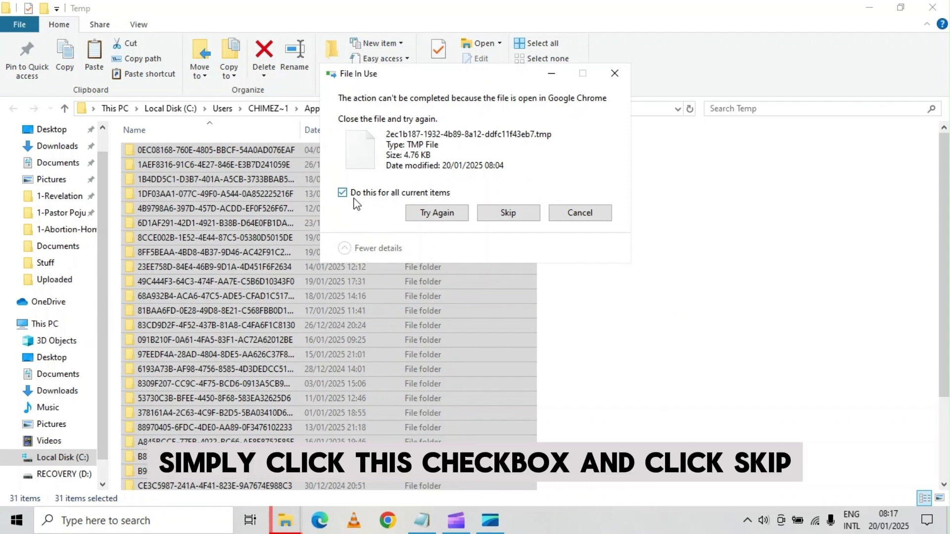
left_click(507, 213)
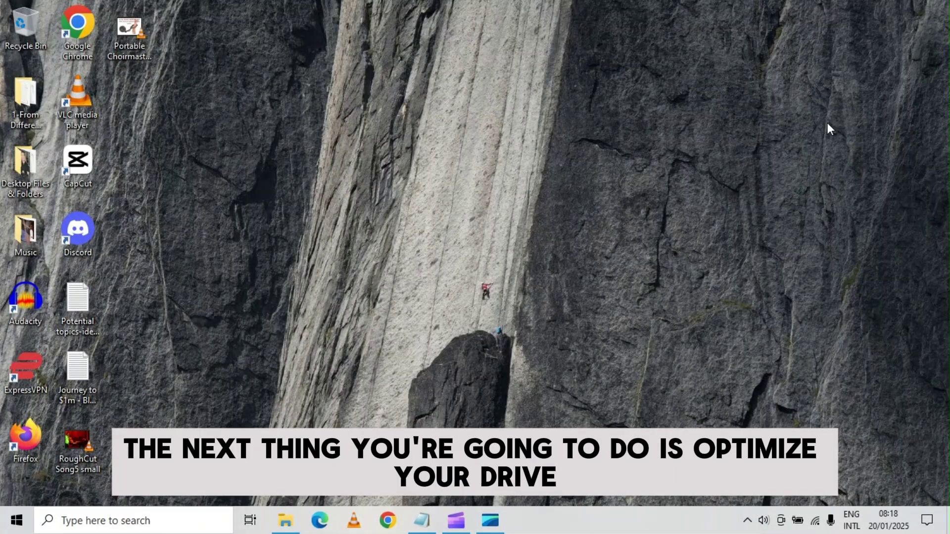
Step: Search 'defragment' in Start and launch Defragment and Optimize Drives
key("super")
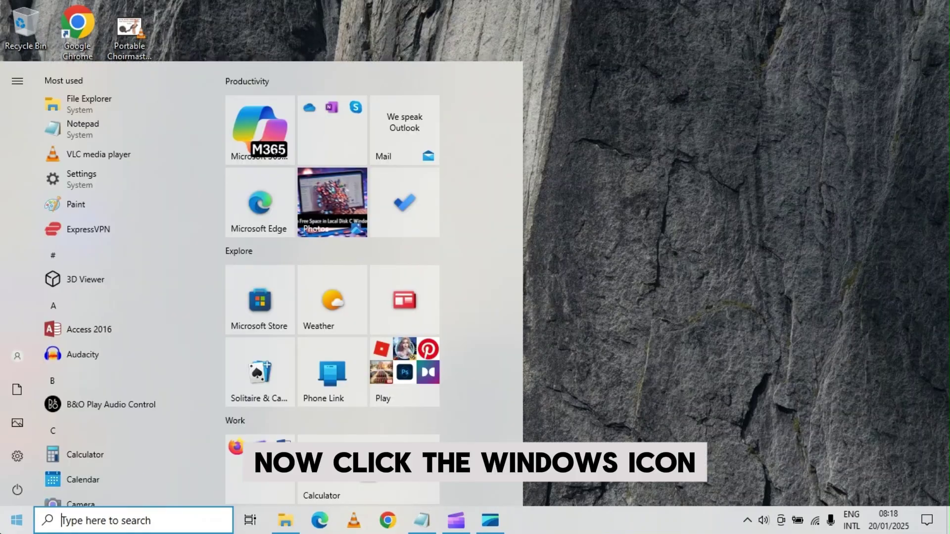
type("defrag")
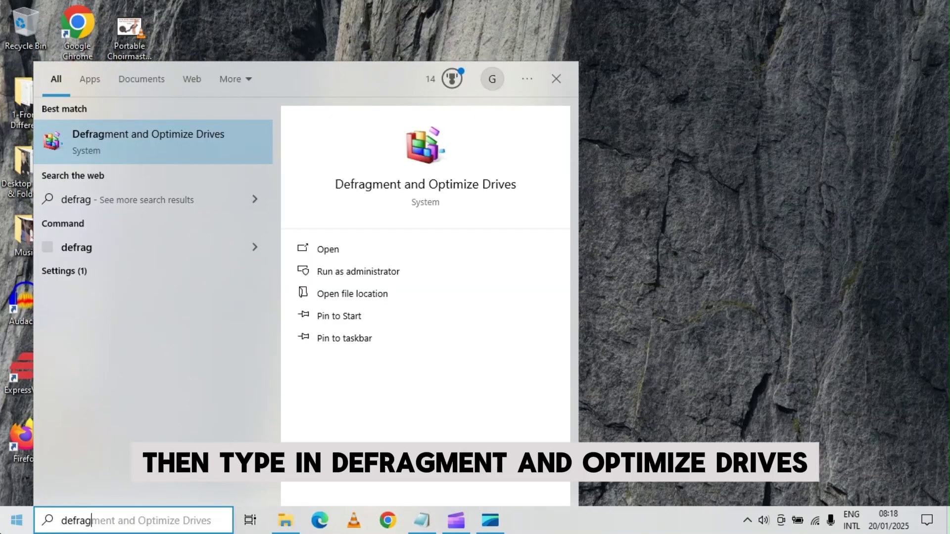
type("ment")
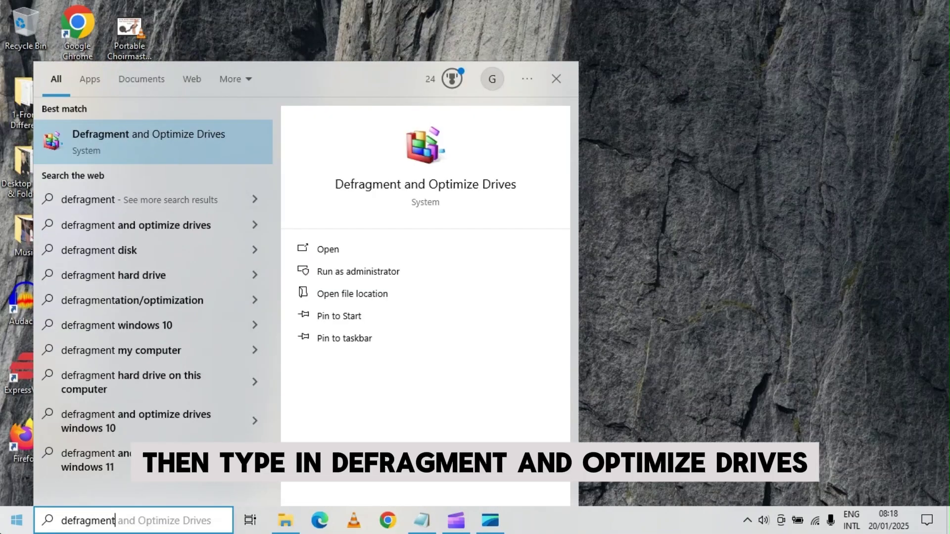
key("Return")
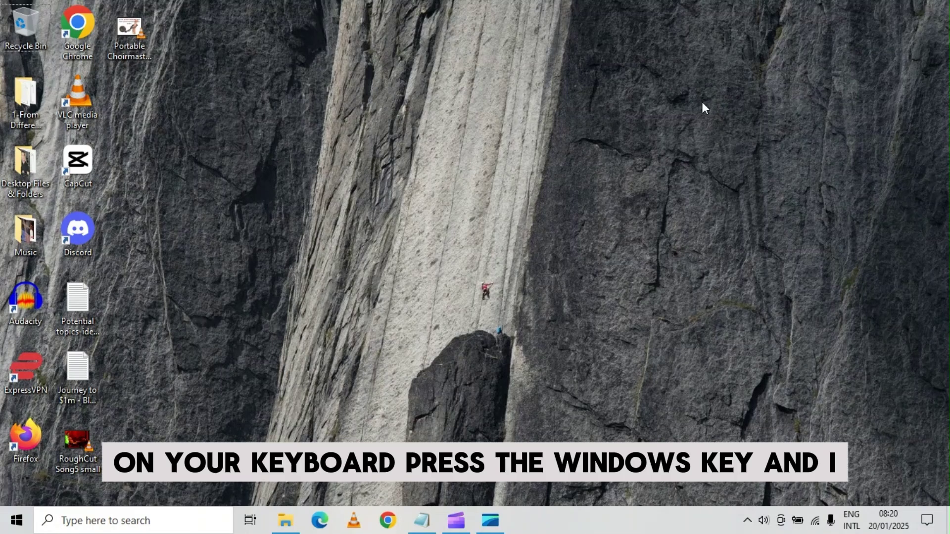
Step: Go to Settings > Update & Security > Windows Security
key("super+i")
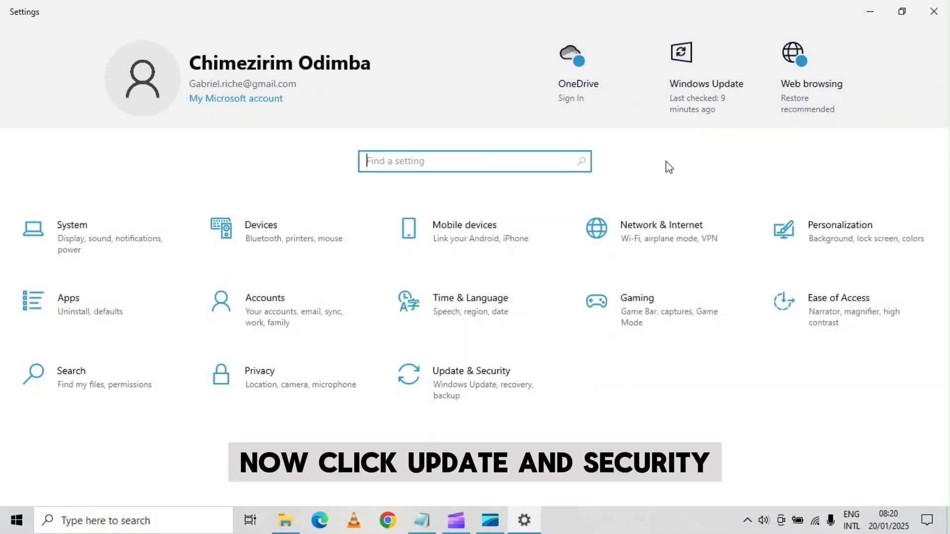
left_click(489, 385)
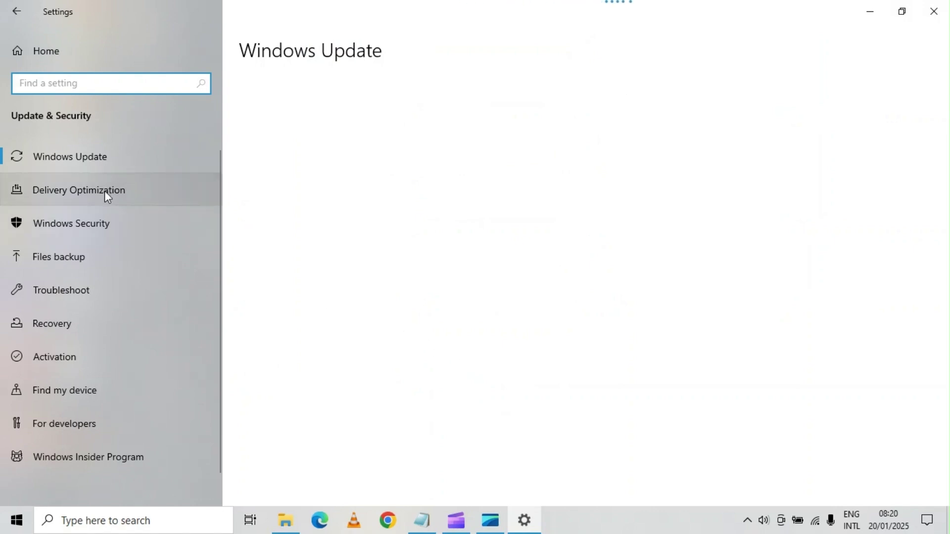
left_click(140, 234)
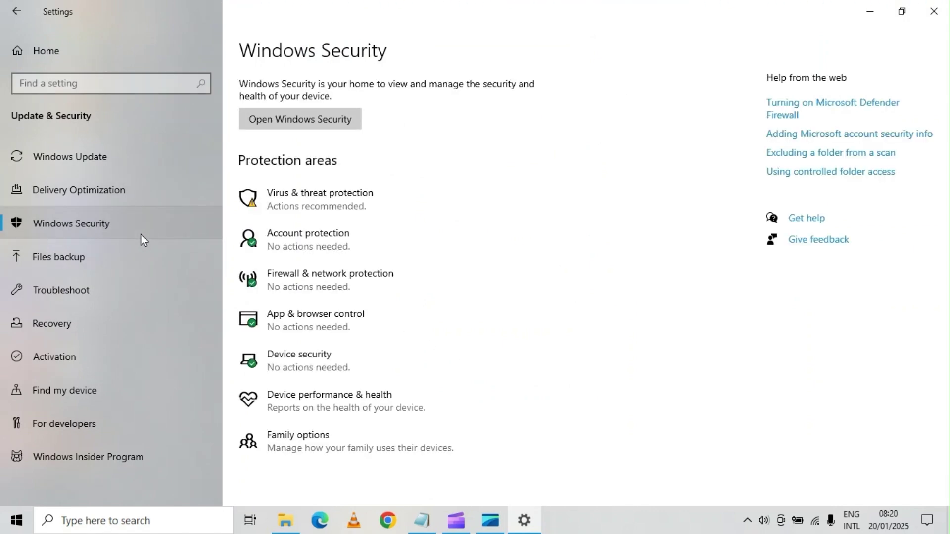
Step: Run a Windows Defender Quick scan from Virus & threat protection scan options
left_click(311, 208)
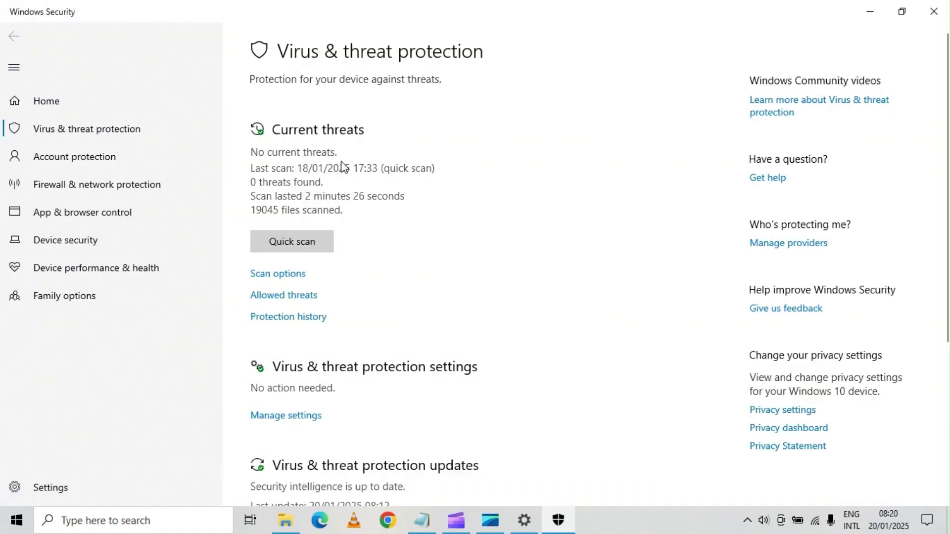
left_click(301, 275)
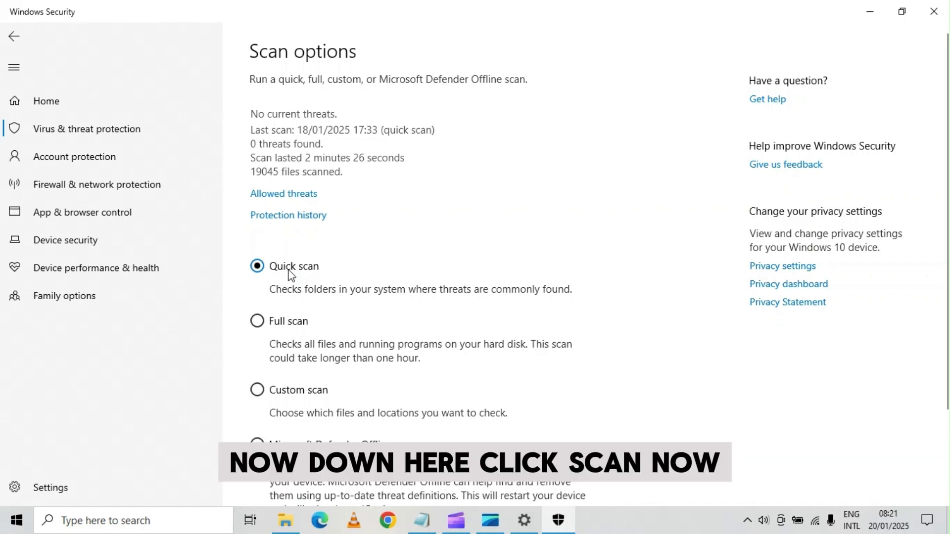
scroll(469, 248, "down", 3)
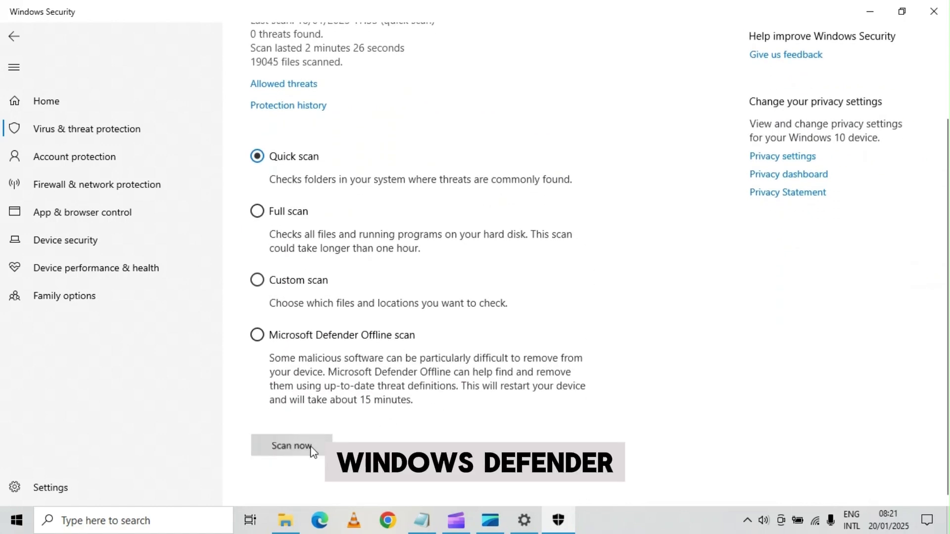
left_click(311, 447)
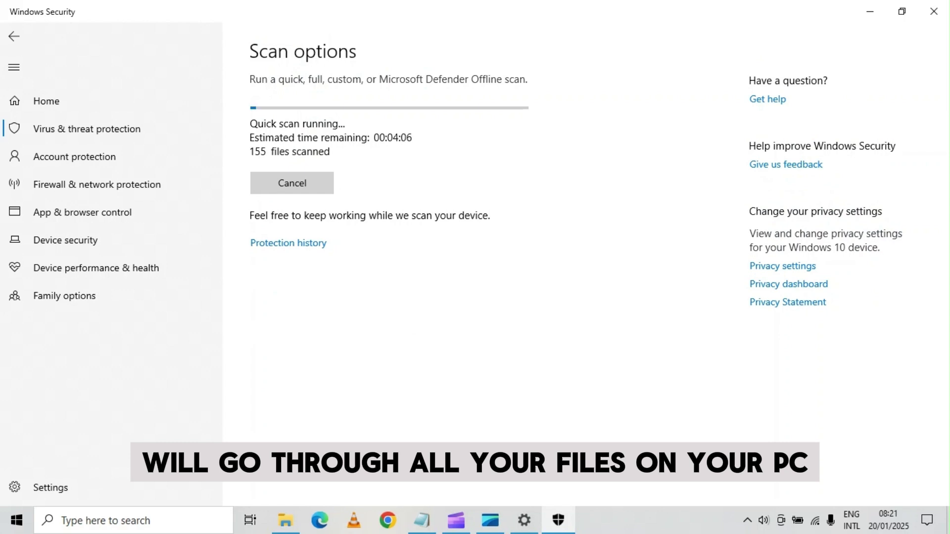